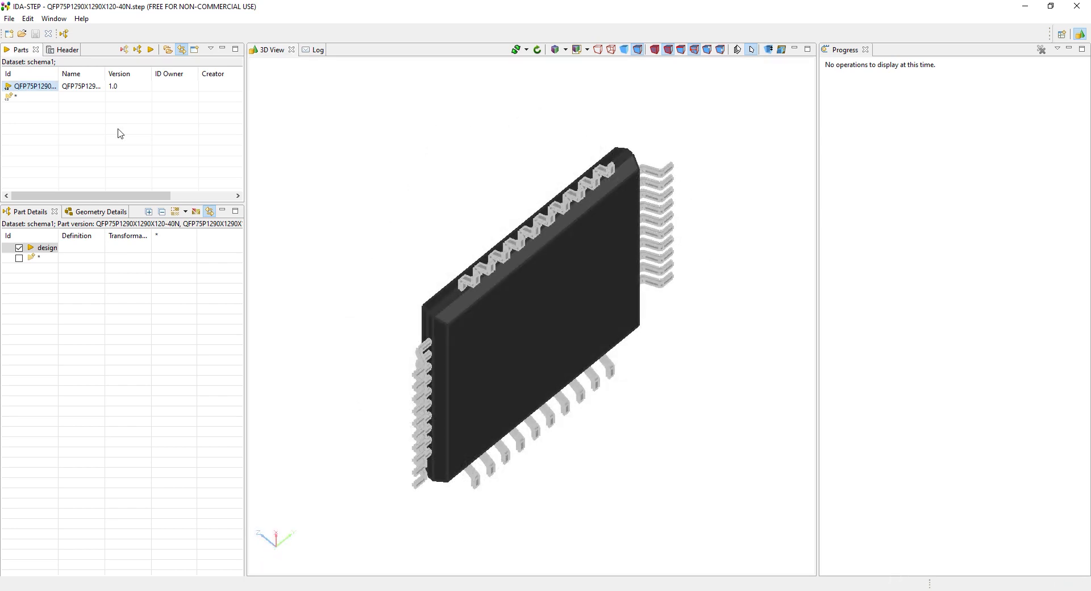
left_click_drag(505, 283, 624, 209)
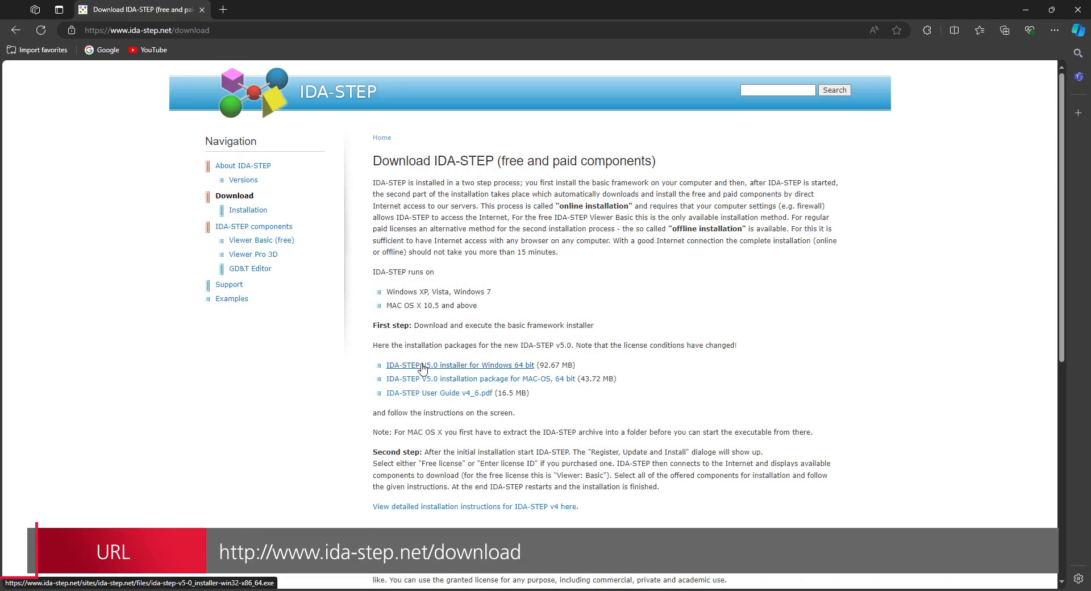
Download the IDA-STEP V5.0 installer for Windows 64 bit from the IDA-STEP download page.
left_click(422, 369)
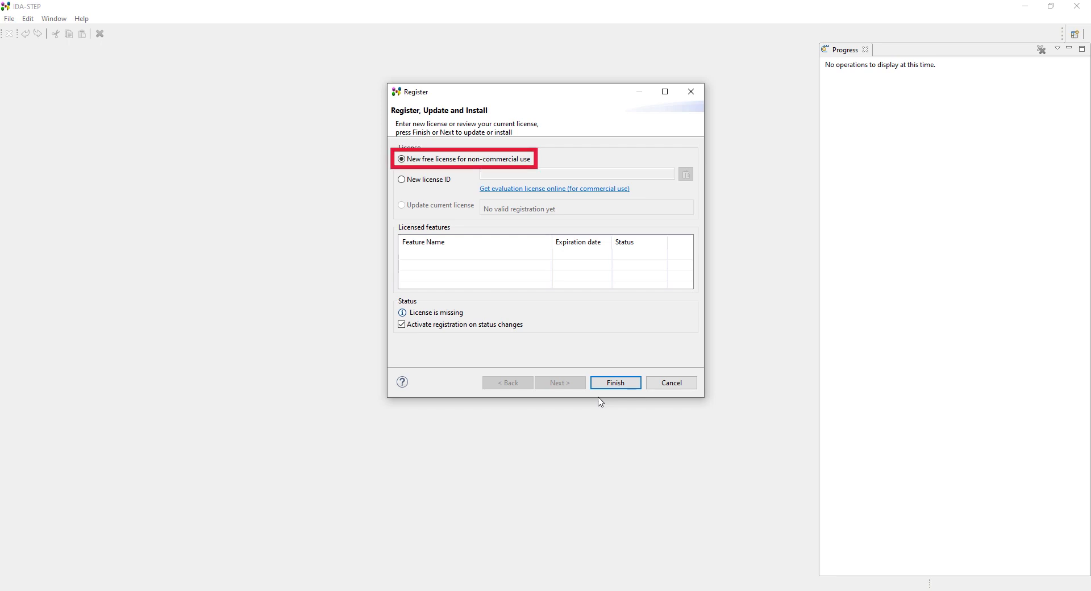
Register IDA-STEP with the new free license for non-commercial use, restart it to apply the changes, and close it.
left_click(616, 383)
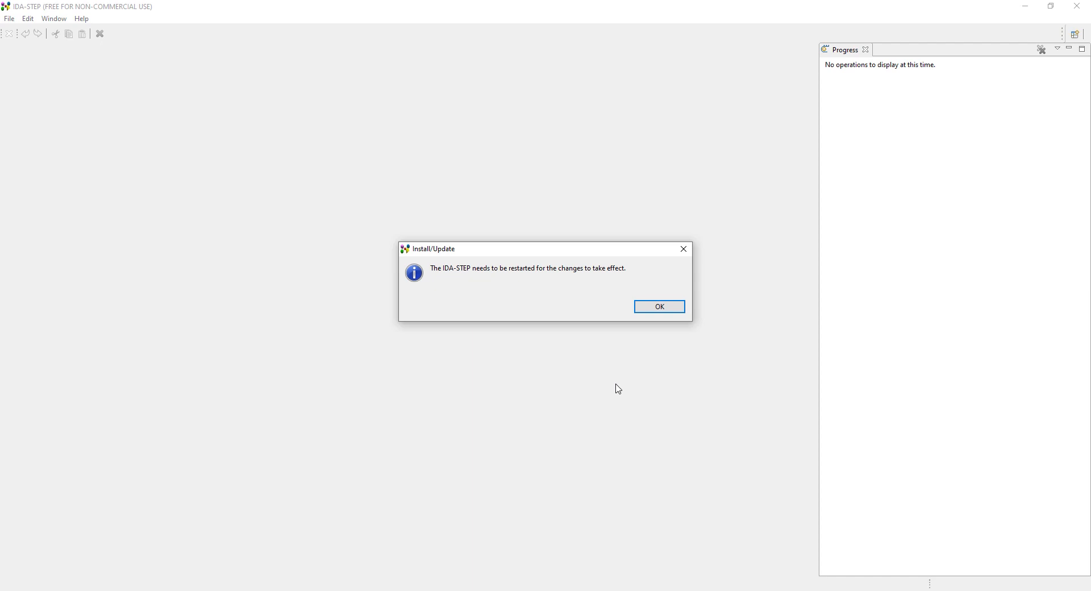
left_click(659, 307)
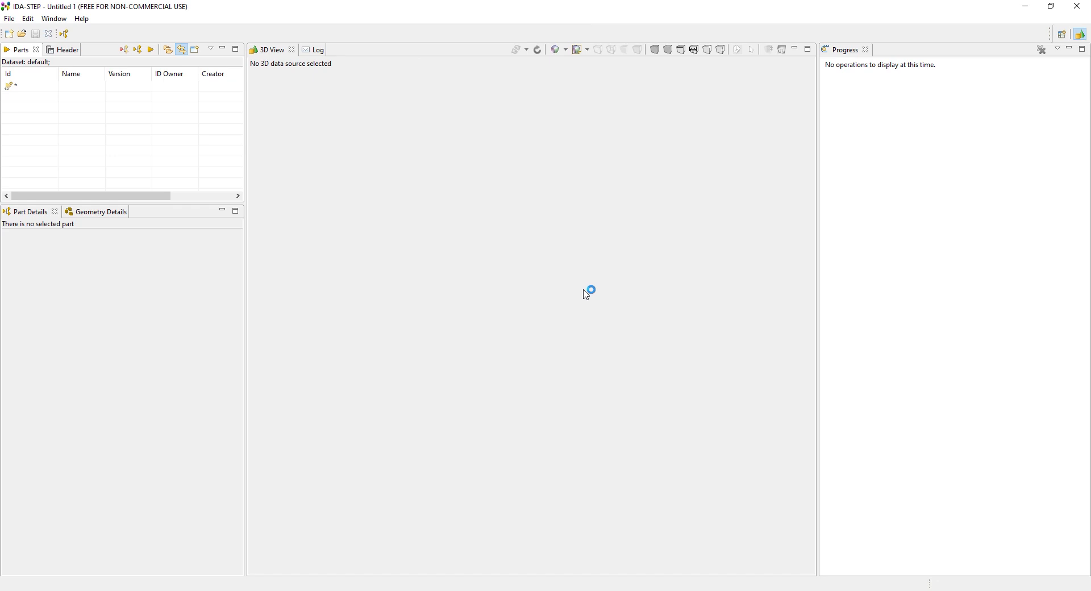
left_click(1077, 7)
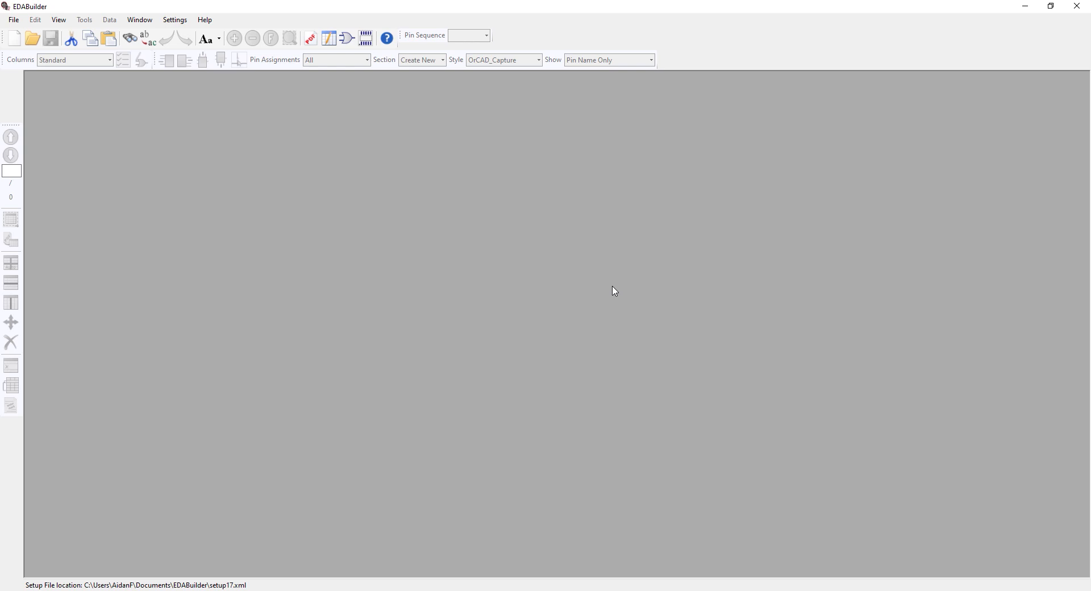
In EDABuilder's setup form, set the STEP Part Browser to C:\Program Files\IDA-STEP\ida-step.exe.
left_click(183, 20)
left_click(190, 32)
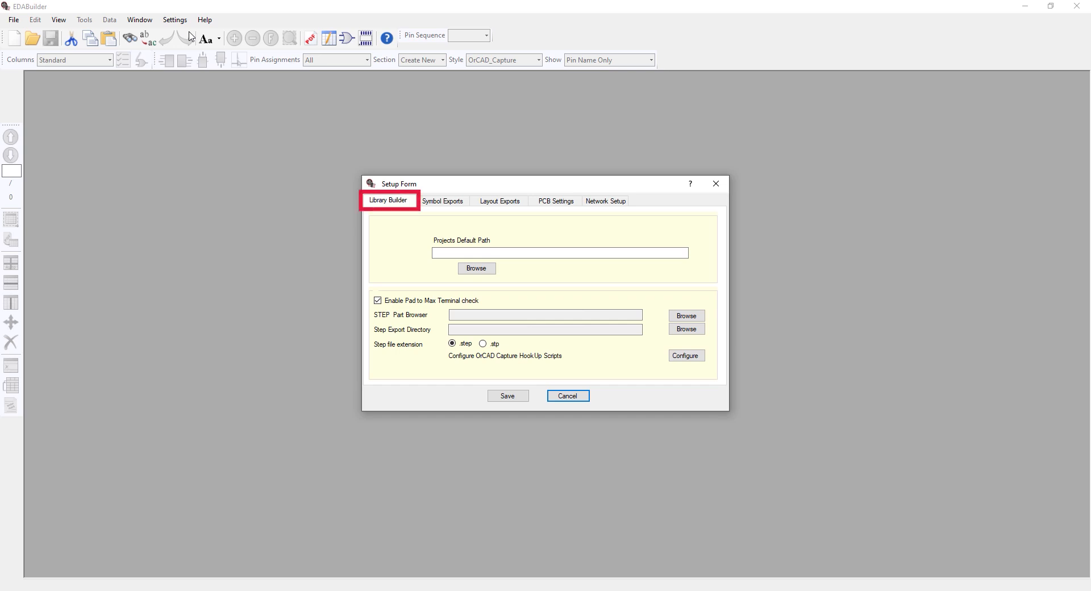
left_click(678, 317)
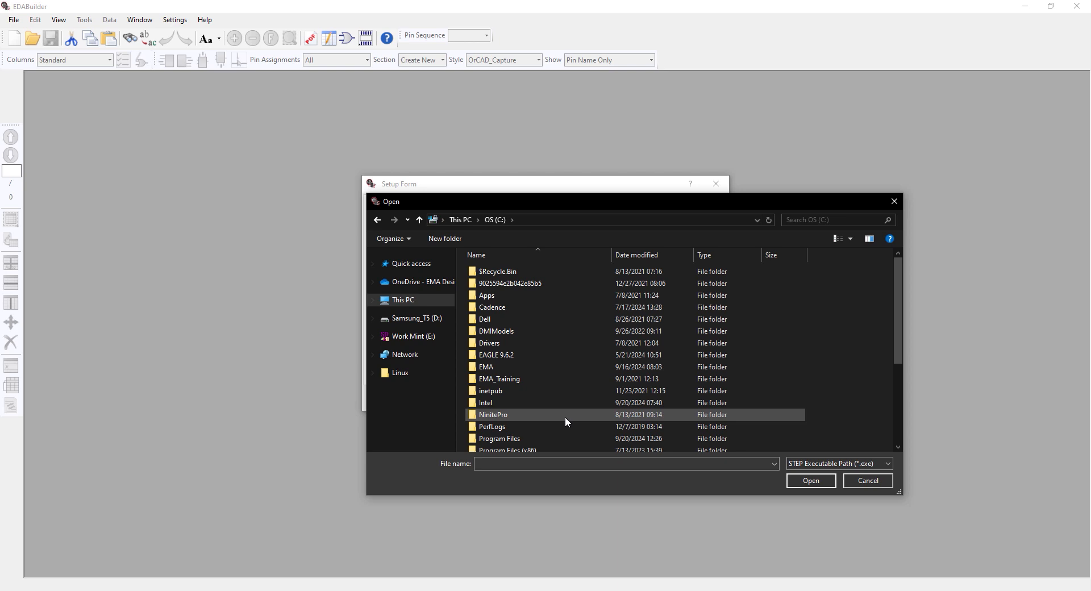
double_click(524, 441)
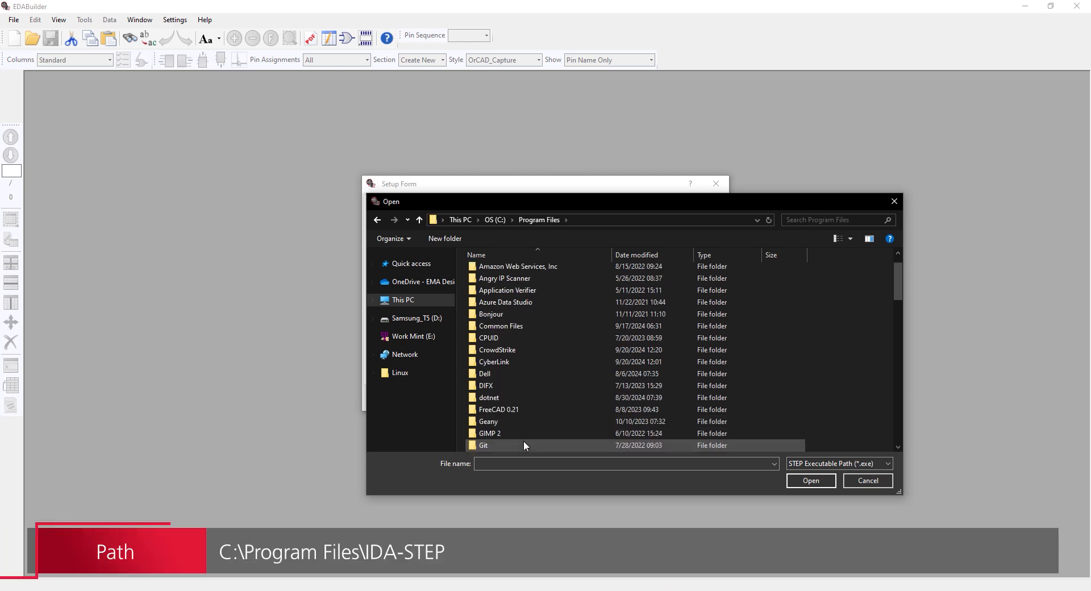
scroll(524, 441, "down", 3)
double_click(523, 415)
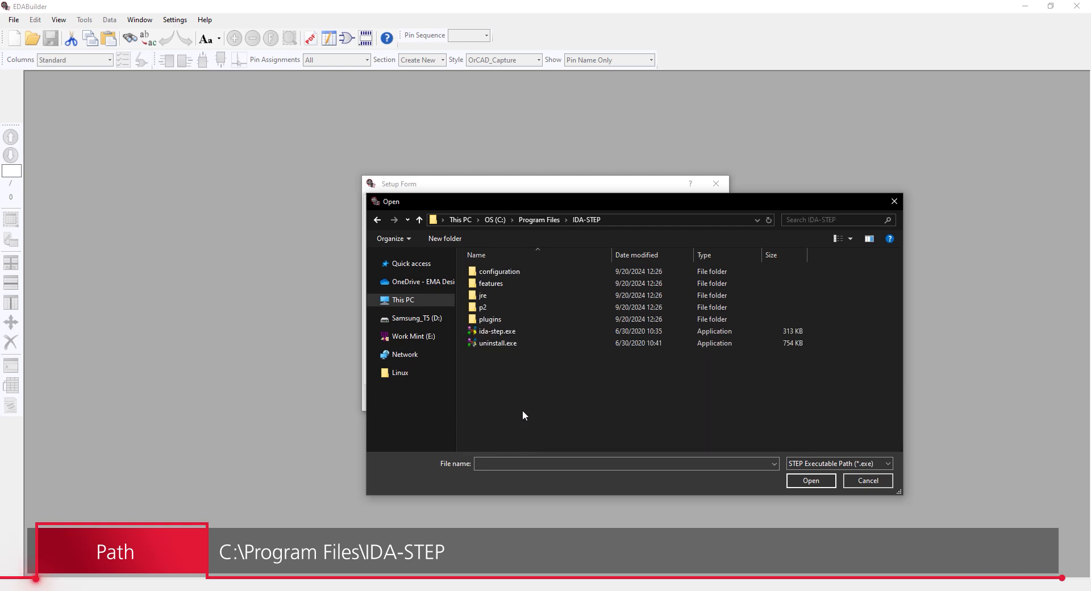
left_click(515, 331)
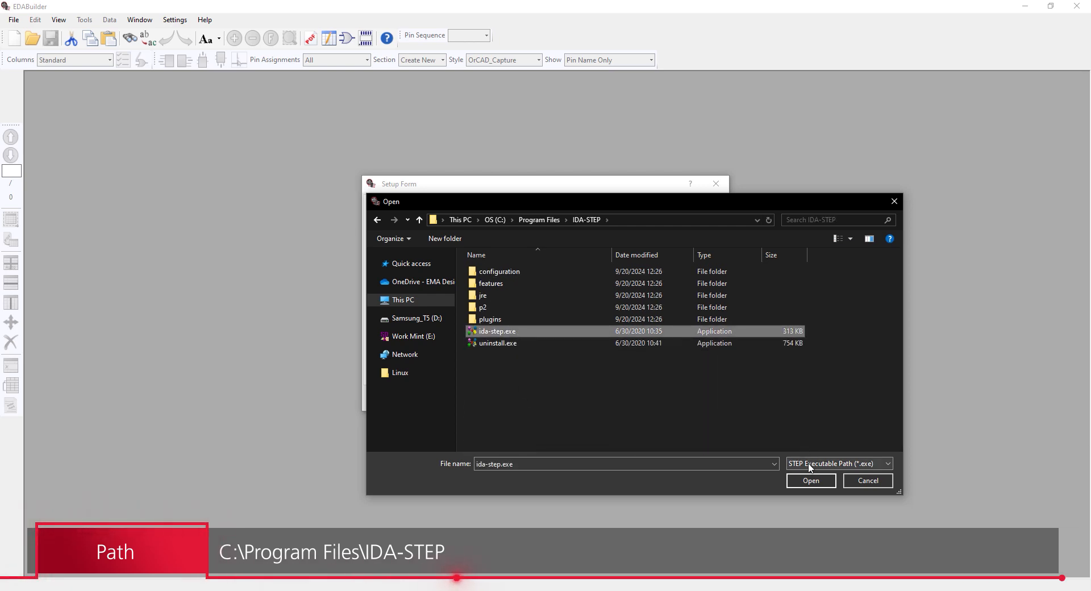
left_click(810, 481)
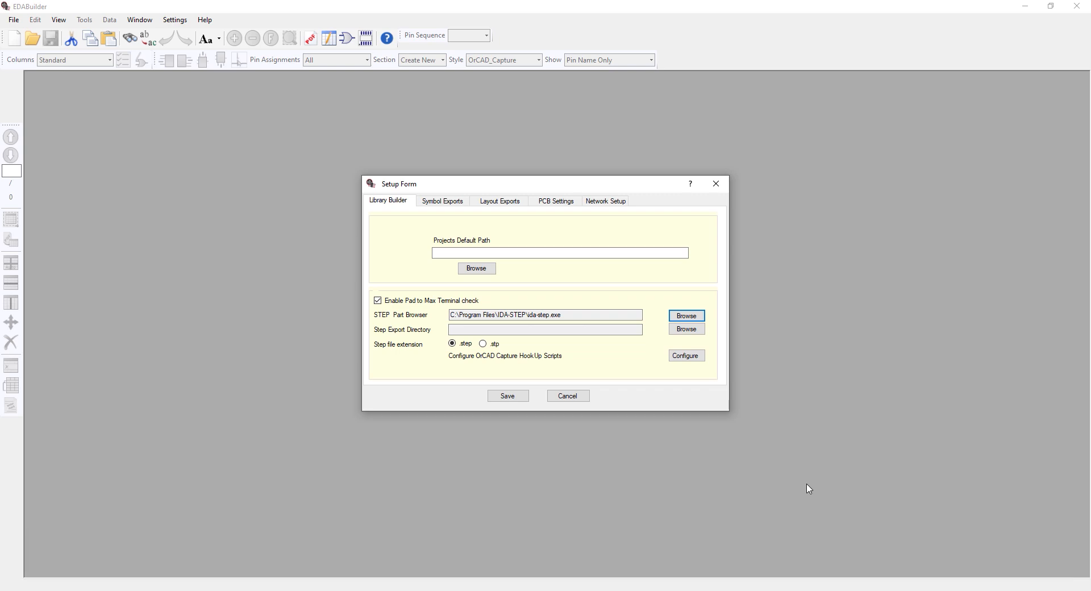
Set the Step Export Directory to the Step folder in Documents and save the setup.
left_click(687, 332)
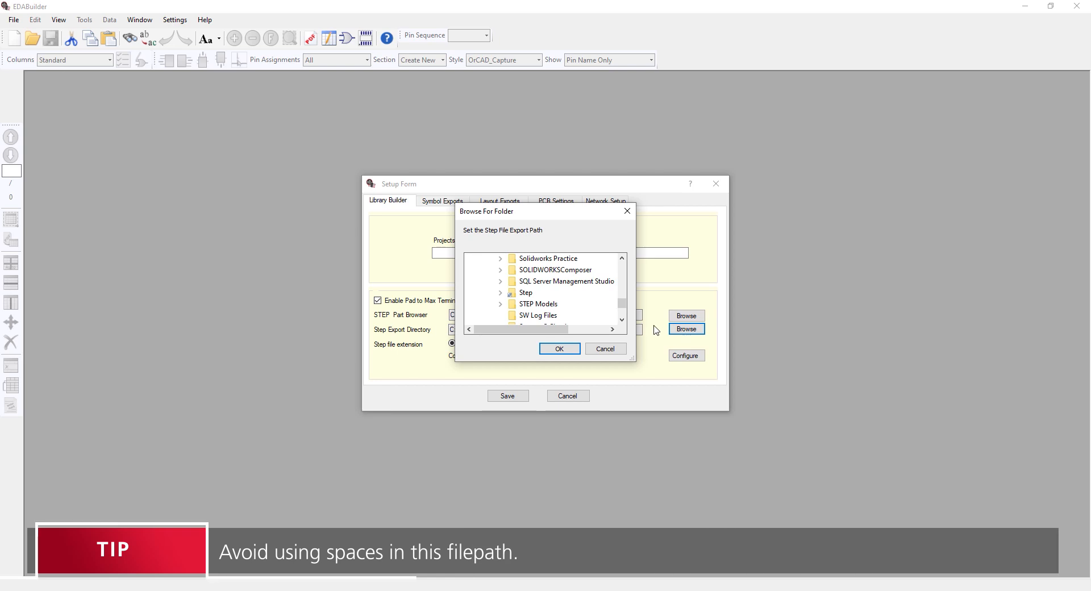
left_click(526, 293)
left_click(560, 349)
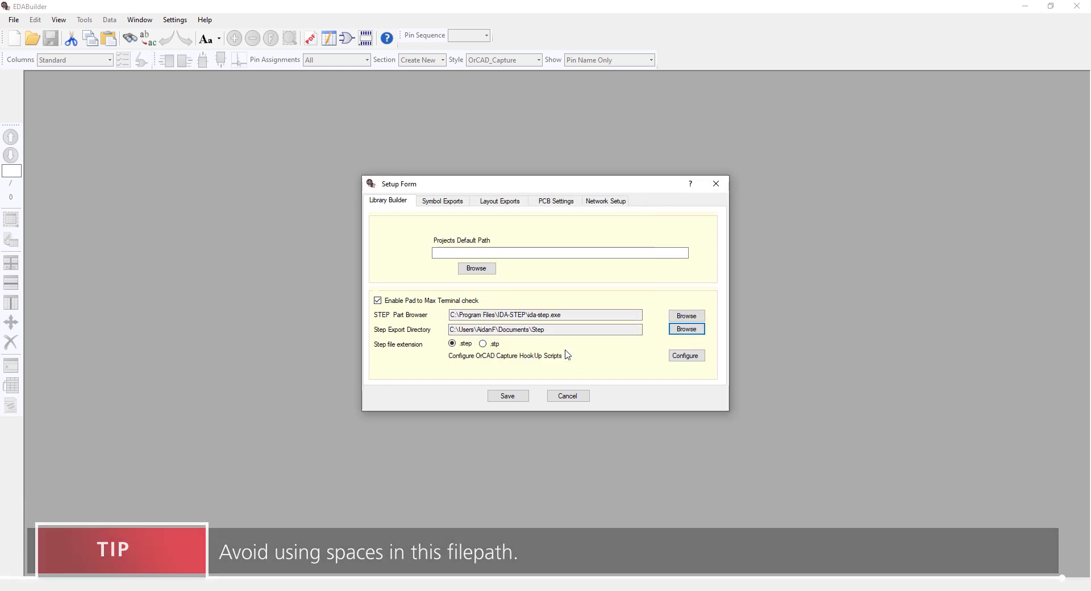
left_click(520, 396)
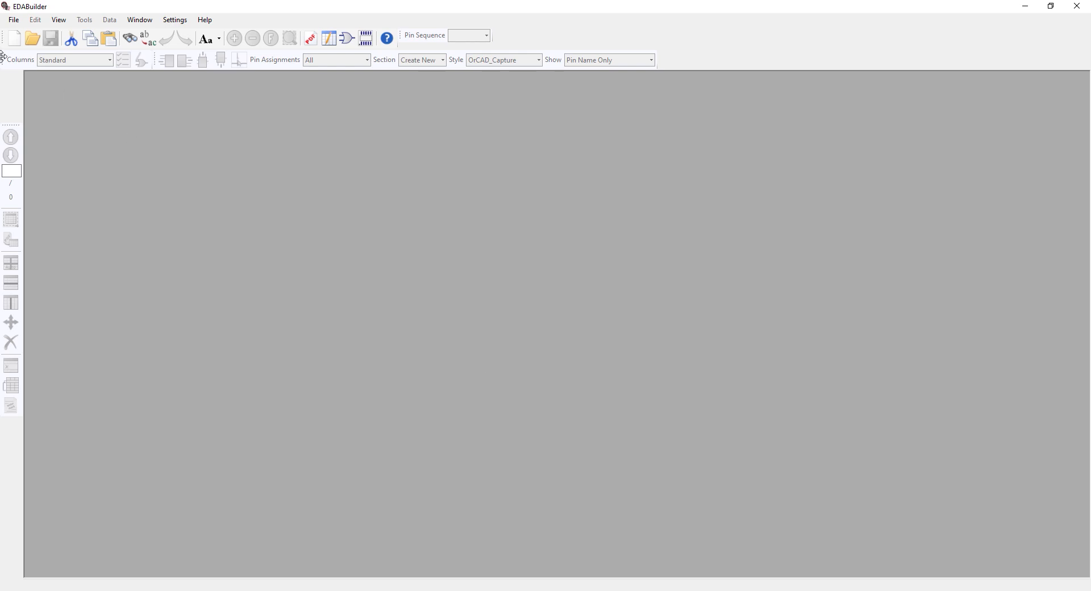
Create a new footprint using the surface-mount QFP calculator.
left_click(13, 20)
mouse_move(34, 33)
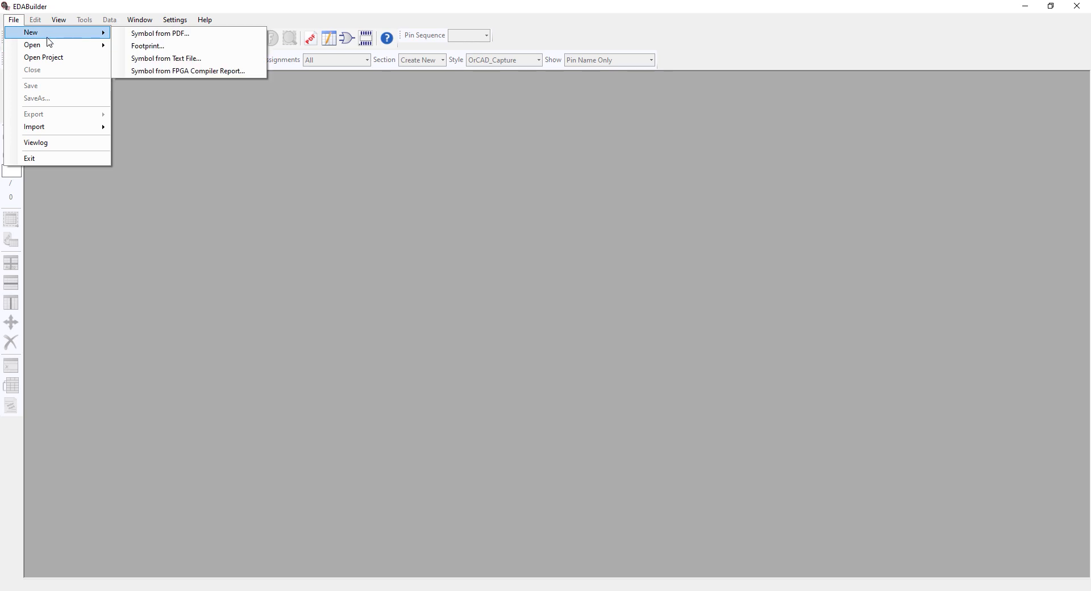
left_click(195, 44)
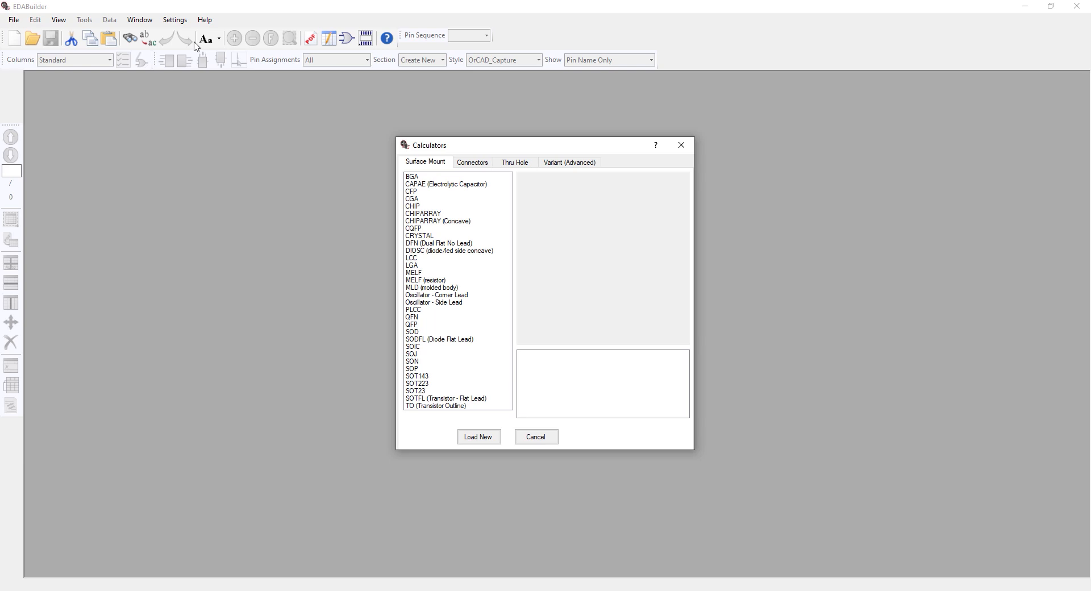
left_click(419, 325)
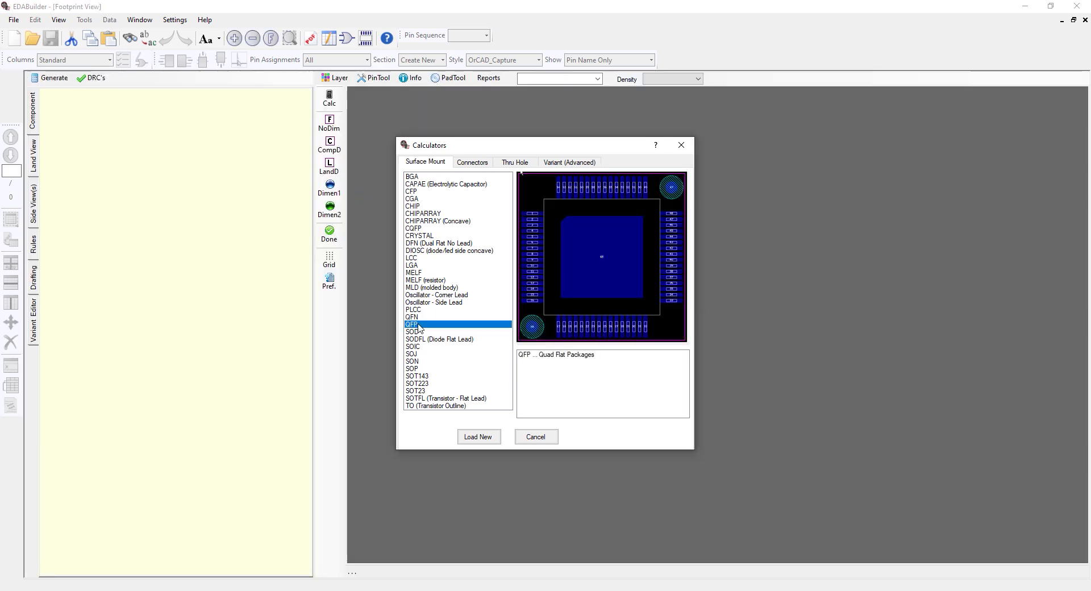
left_click(475, 437)
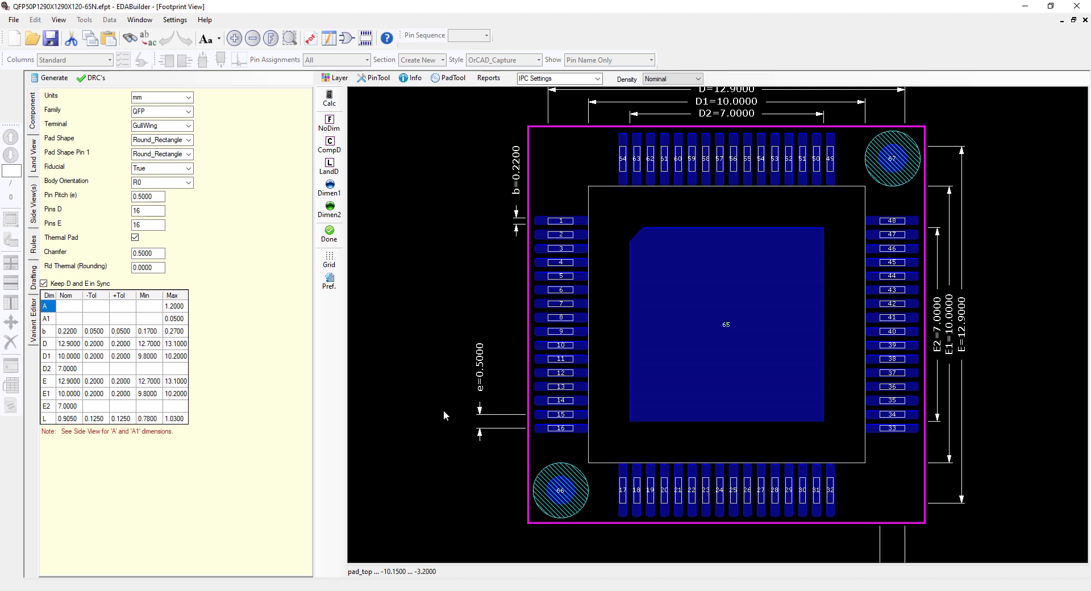
View the QFP footprint's STEP model in IDA-STEP, rotate it to inspect the package face, and close the viewer.
left_click(34, 202)
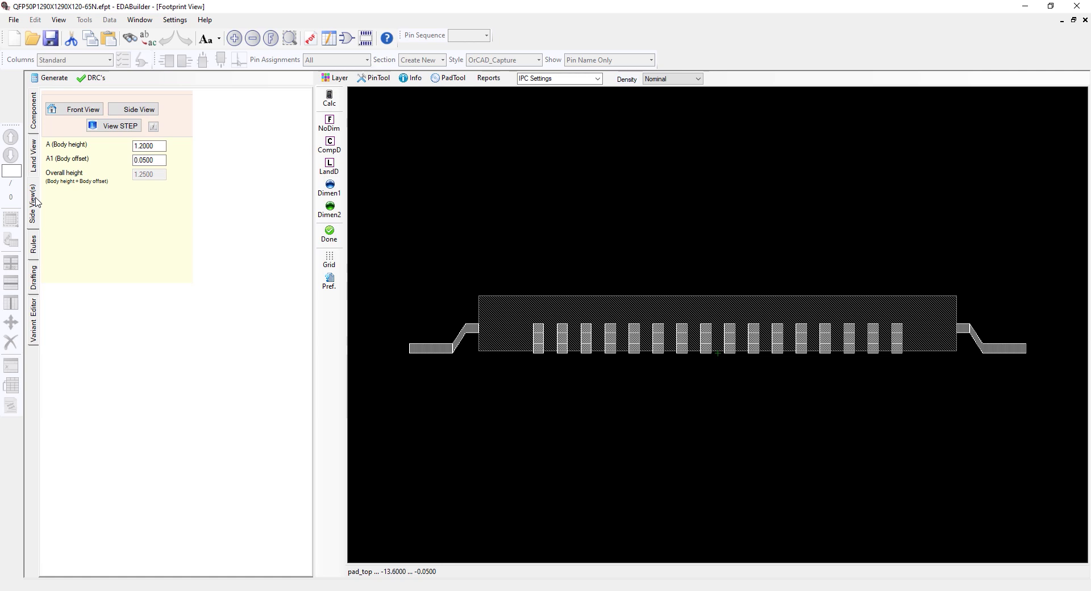
left_click(113, 126)
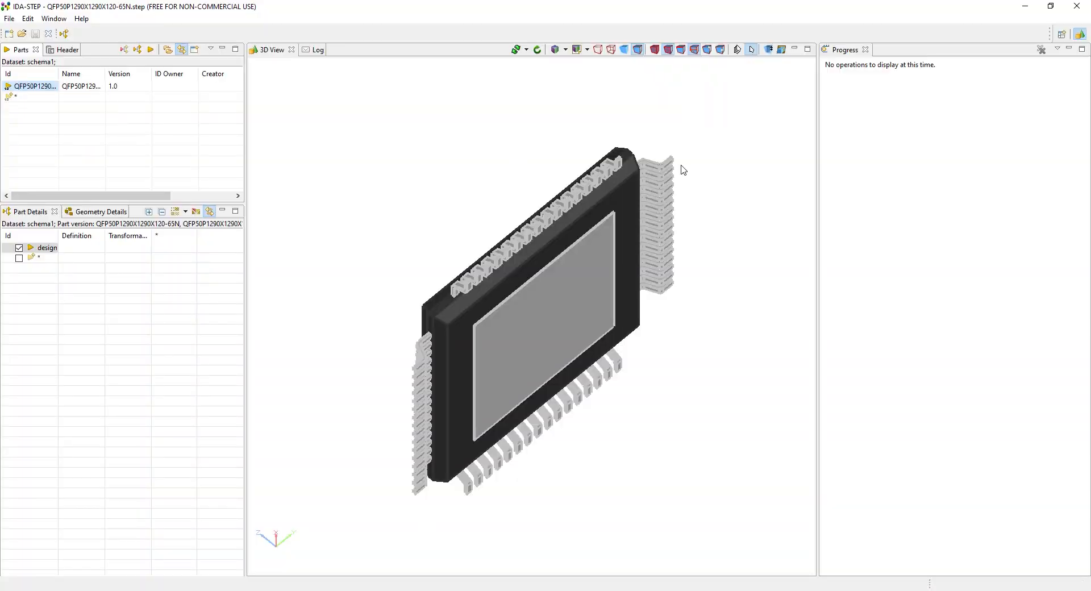
middle_click_drag(682, 168, 675, 285)
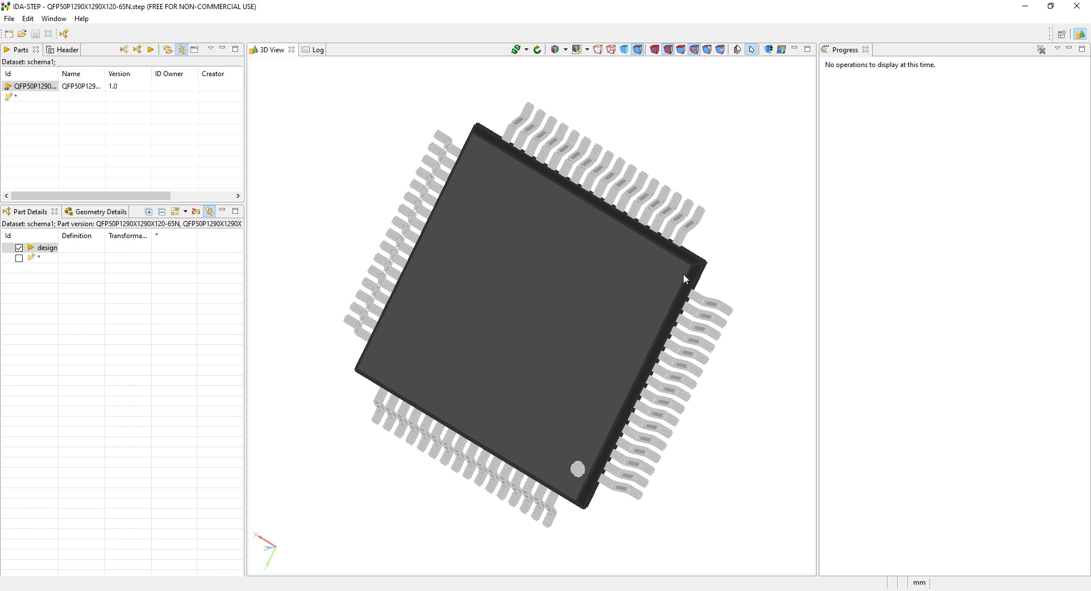
left_click(1077, 6)
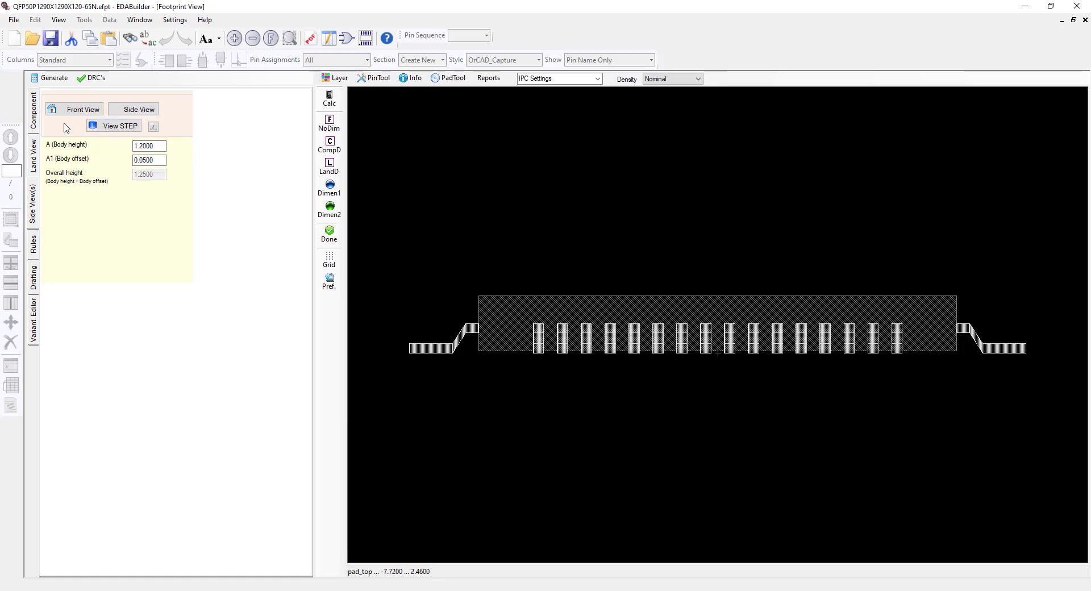
Disable the component's thermal pad and set the pin 1 pad shape to Oblong.
left_click(34, 115)
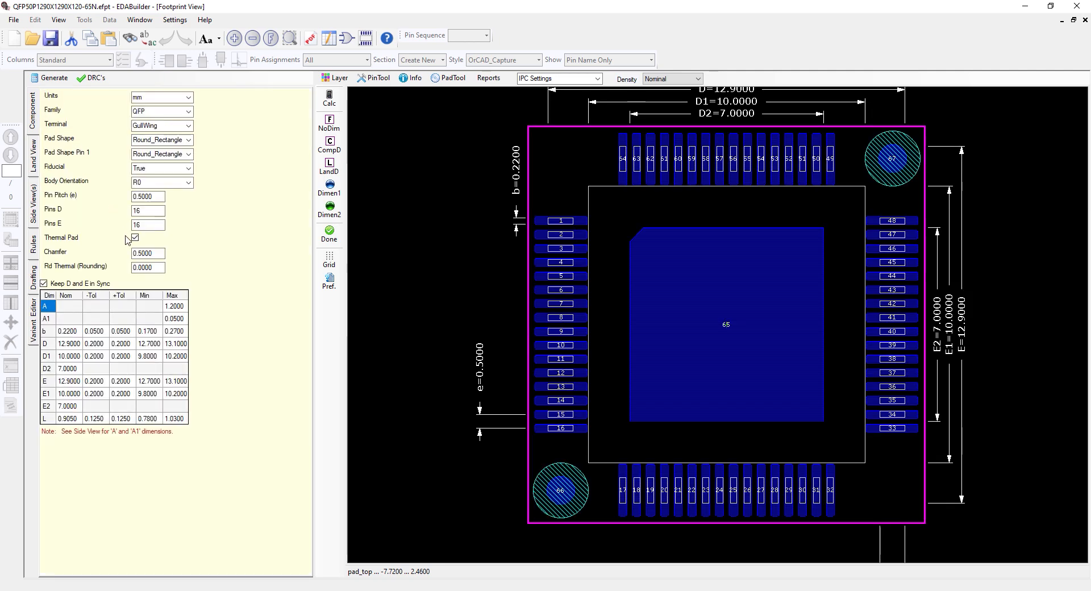
left_click(135, 237)
left_click(183, 153)
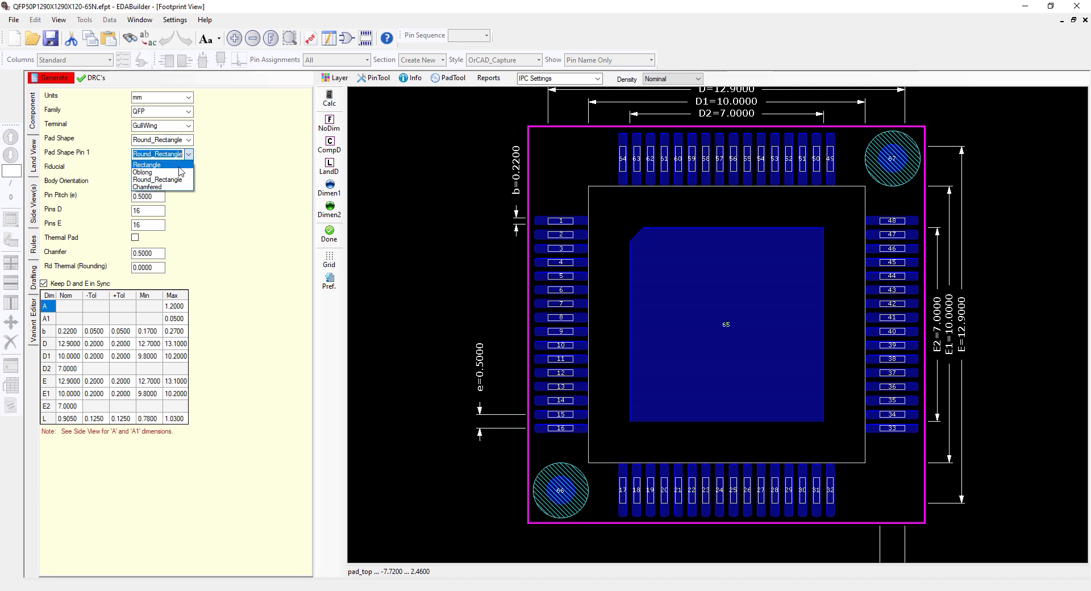
left_click(171, 172)
Set the pin pitch to 0.75 mm with 10 pins each for D and E, and regenerate the footprint.
double_click(153, 197)
type("0.75")
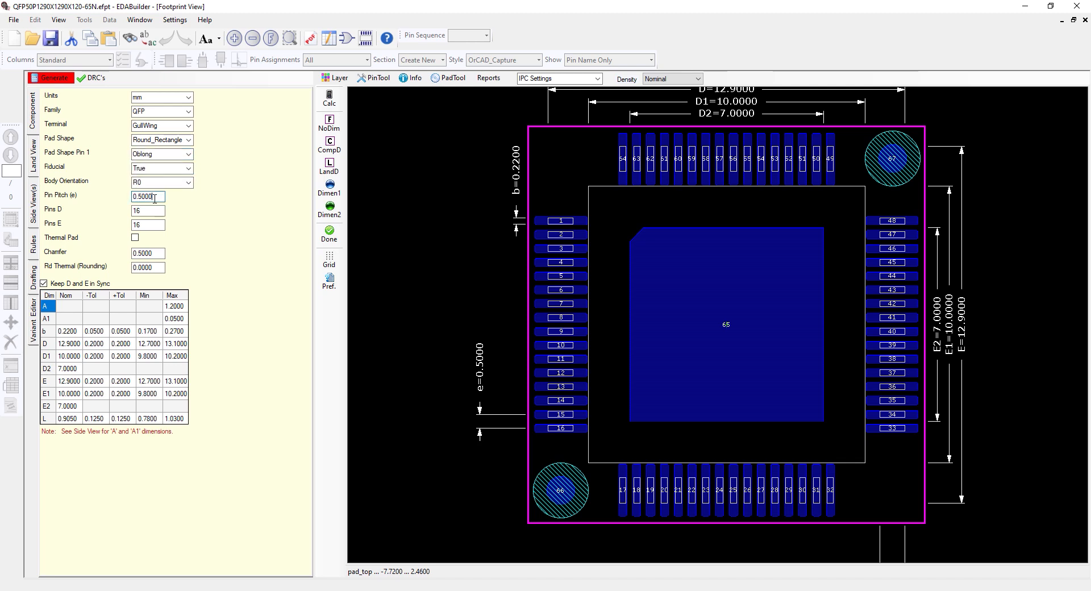
double_click(149, 211)
type("10")
double_click(155, 225)
type("10")
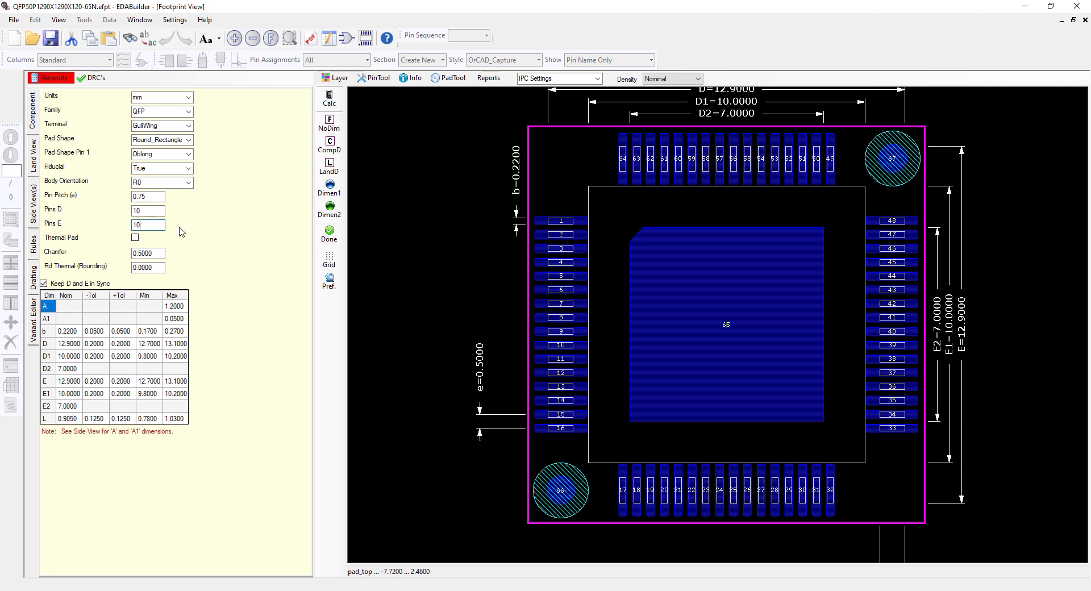
left_click(58, 81)
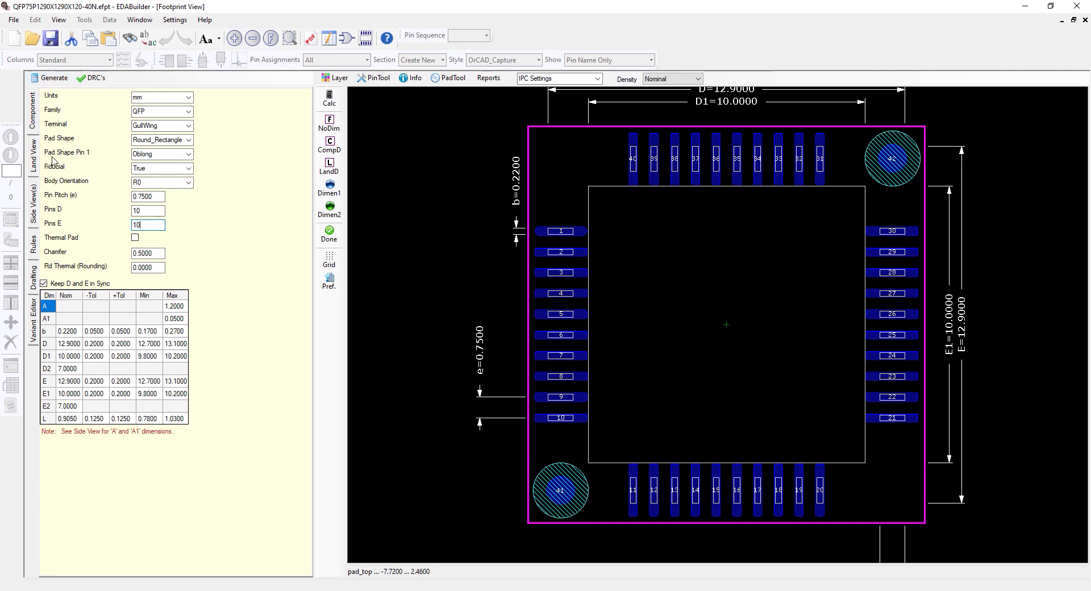
View the regenerated footprint's STEP model in IDA-STEP and rotate it to inspect the package face and pins.
left_click(35, 202)
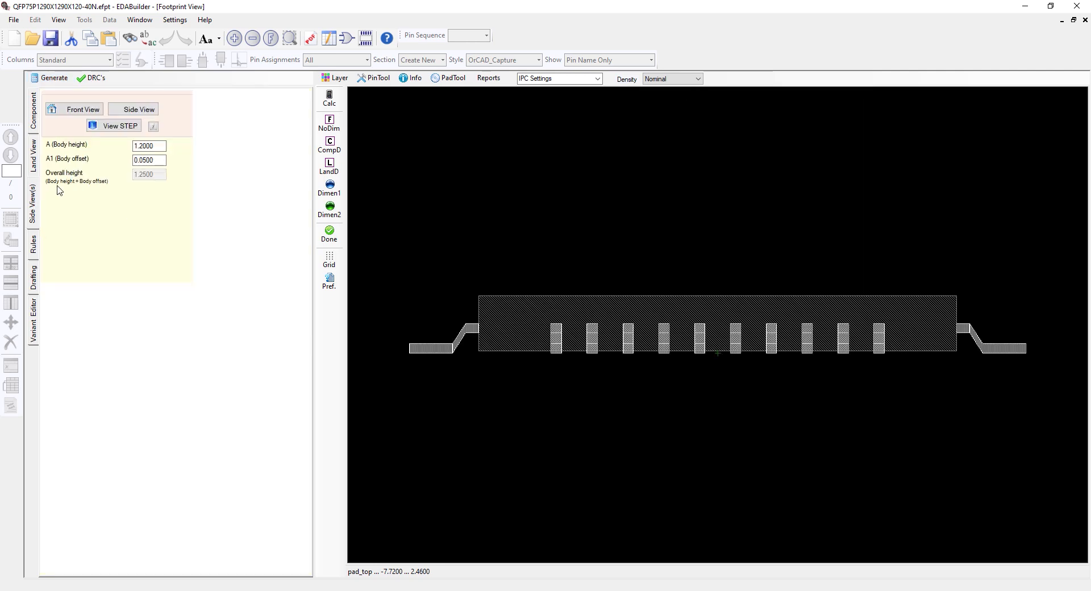
left_click(119, 128)
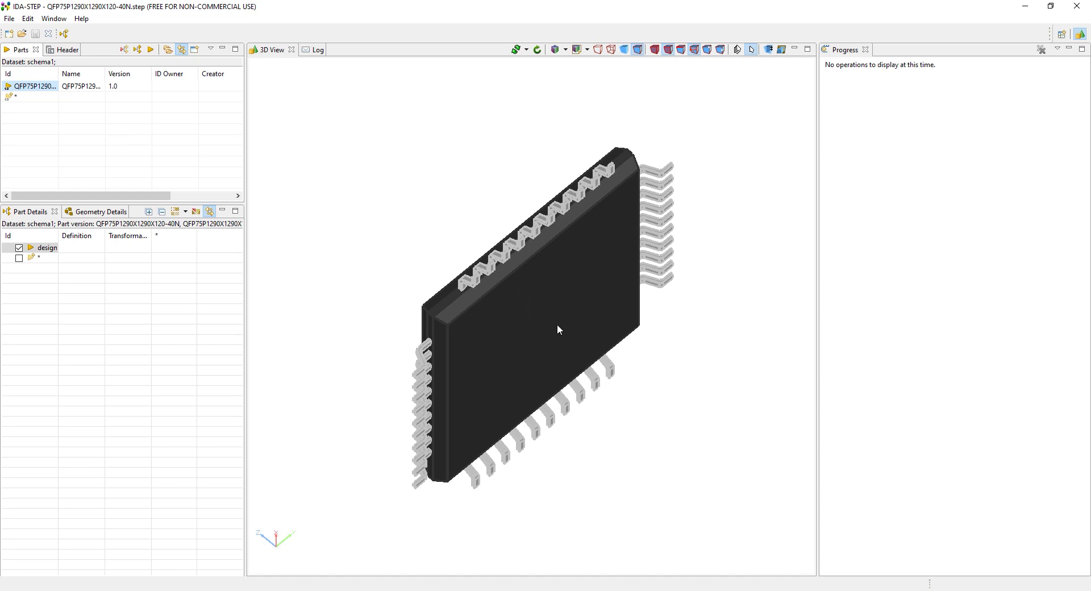
left_click_drag(557, 325, 624, 208)
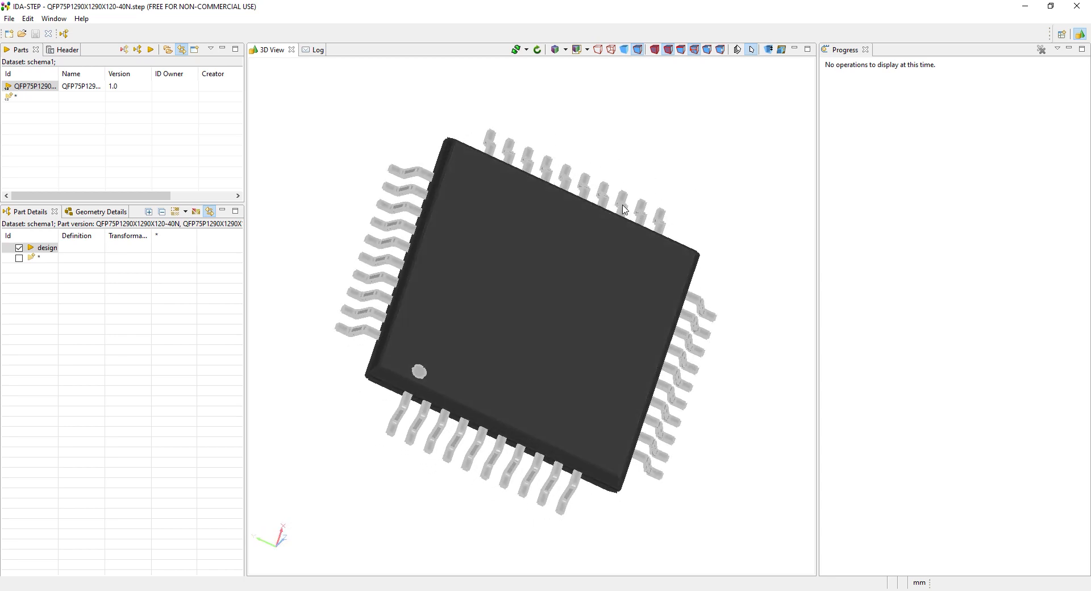